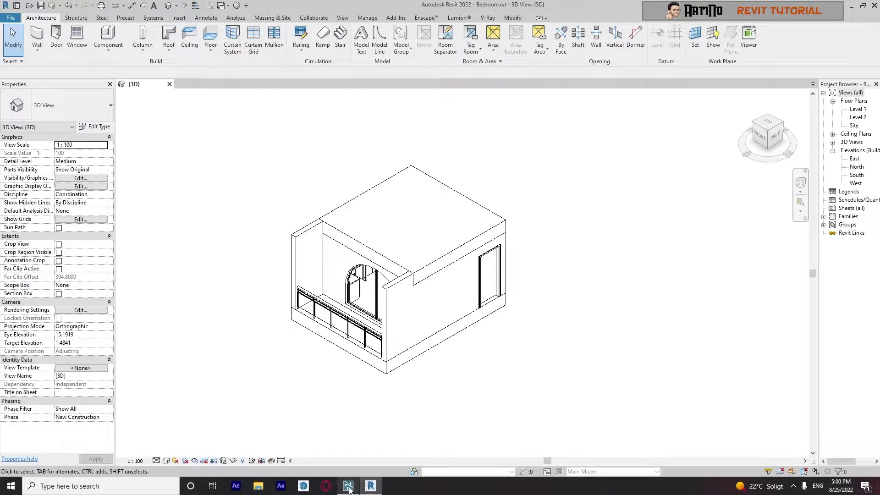
Switch to Lumion, create a new project from the mountain range template and look over the empty scene
left_click(348, 487)
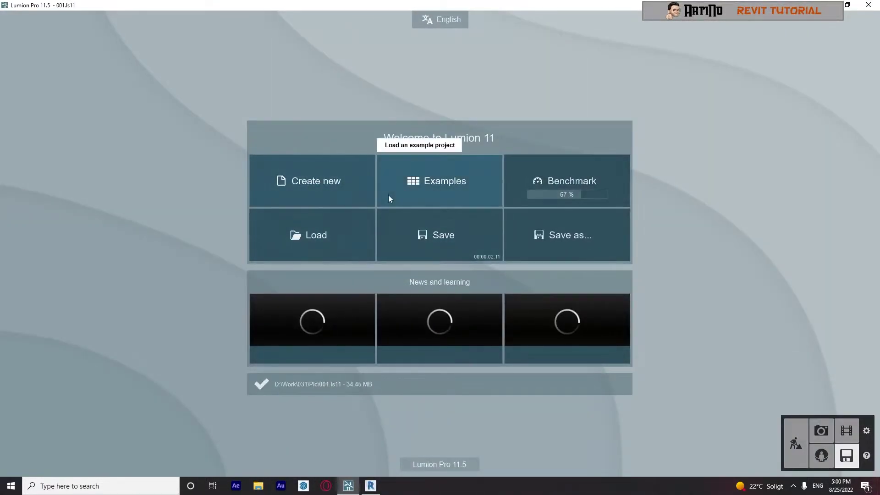
left_click(312, 184)
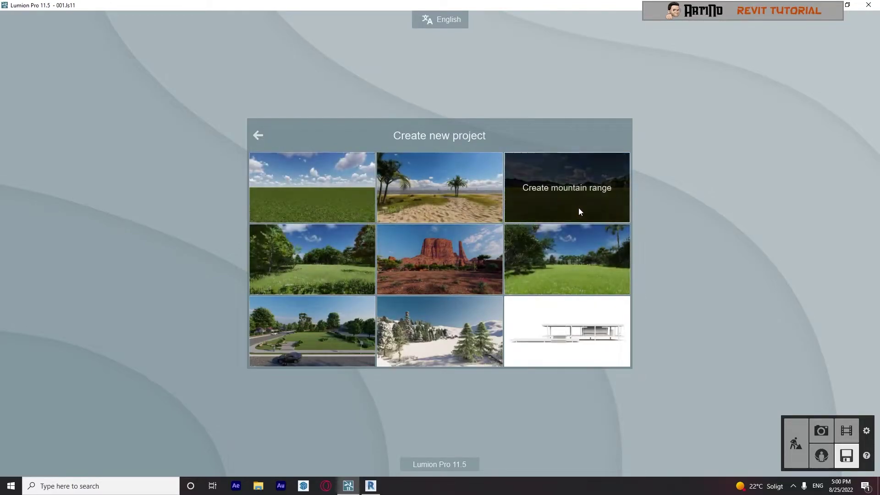
left_click(554, 201)
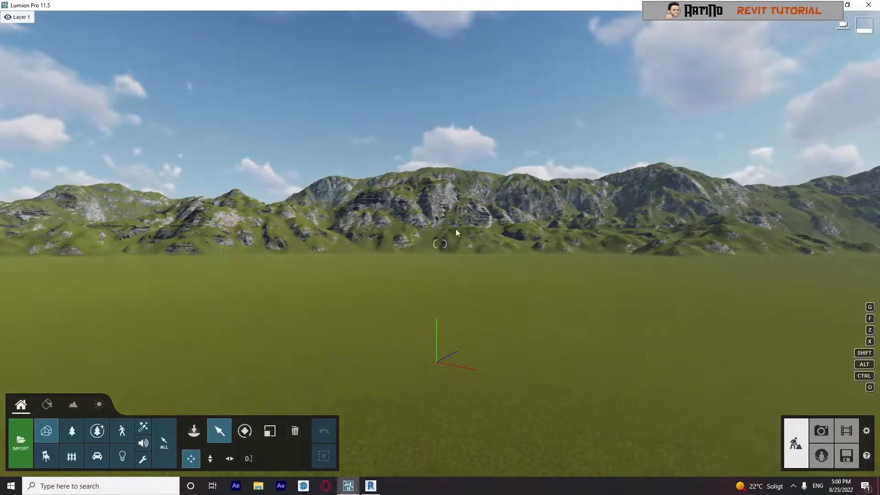
right_click_drag(456, 229, 621, 314)
key("w")
right_click_drag(455, 265, 409, 240)
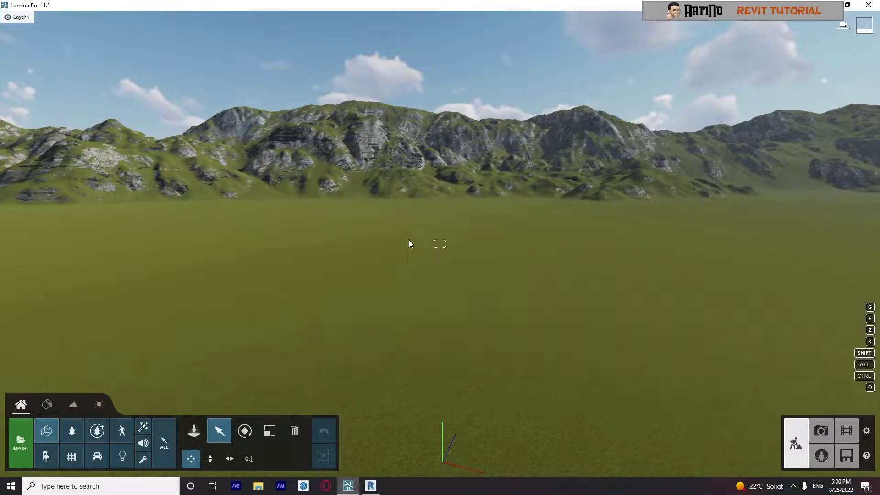
Switch to Revit and set the LiveSync surface smoothing to about normal, with Base Point (project north) insertion and camera sync on start
left_click(374, 486)
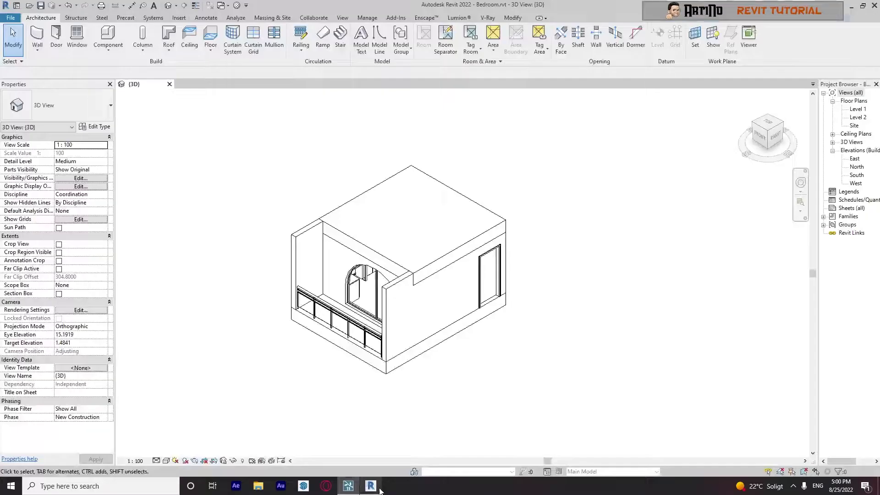
scroll(341, 293, "up", 3)
scroll(338, 298, "down", 2)
middle_click_drag(337, 299, 385, 296)
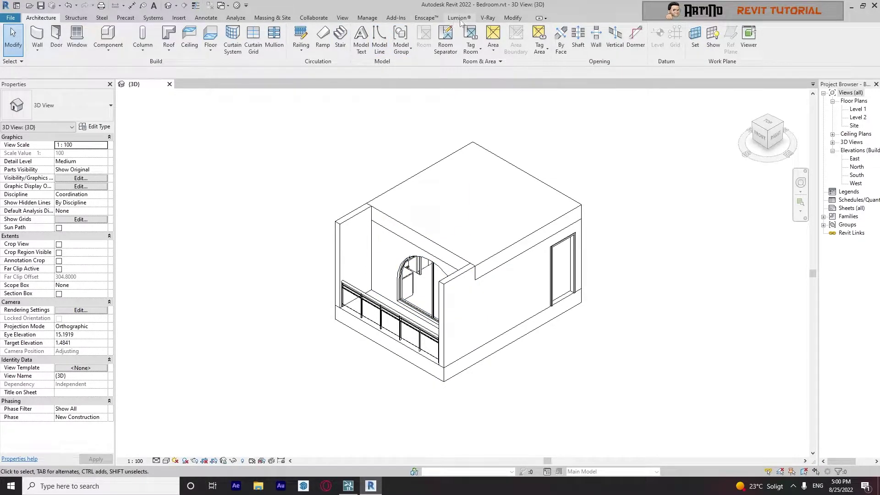
left_click(457, 18)
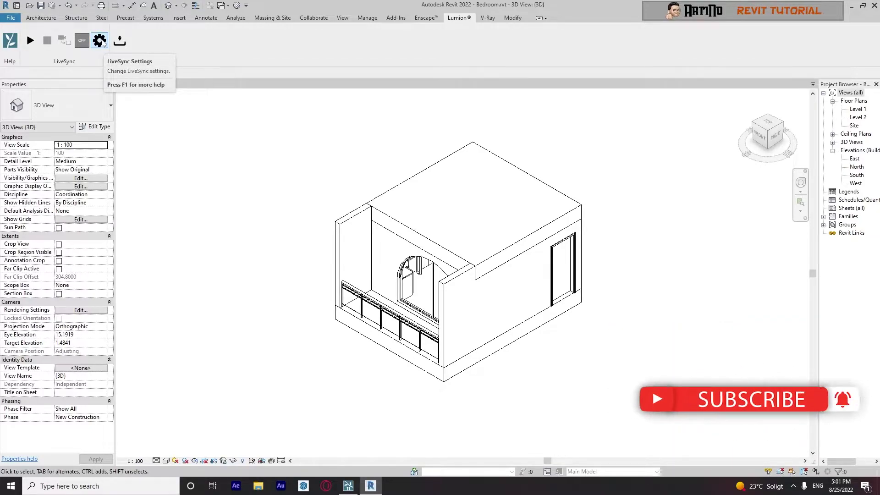
left_click(100, 41)
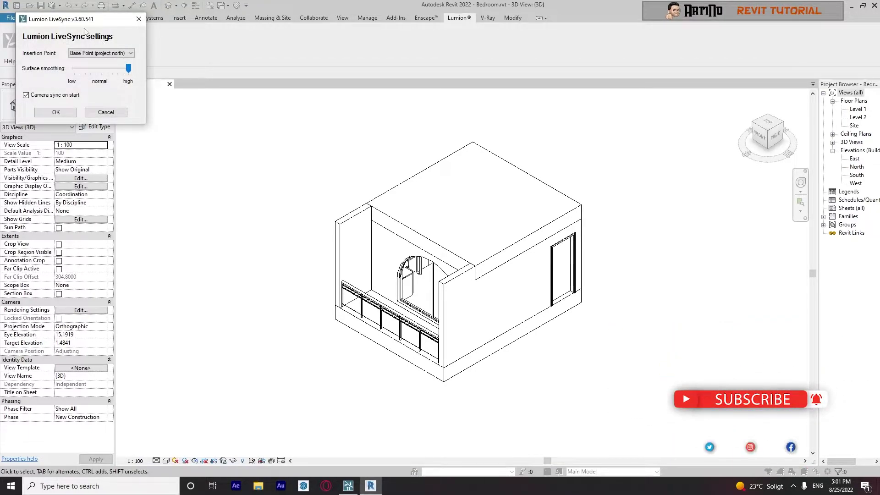
left_click_drag(84, 24, 135, 39)
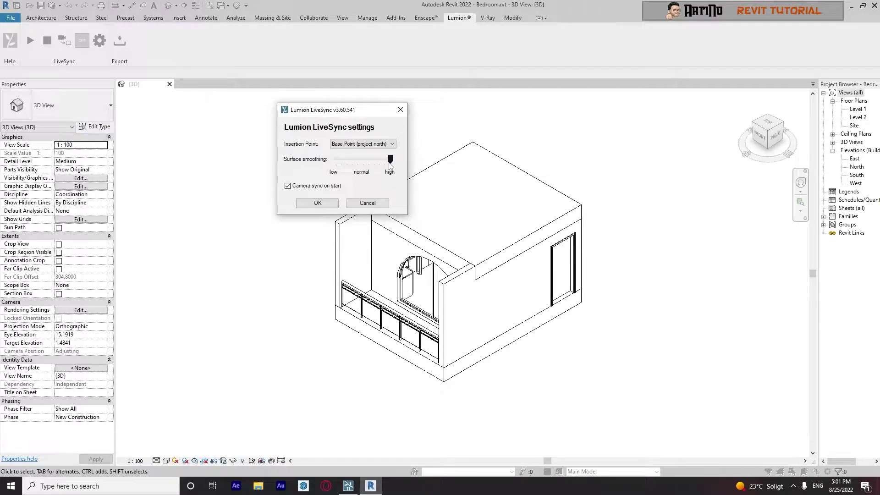
left_click(333, 204)
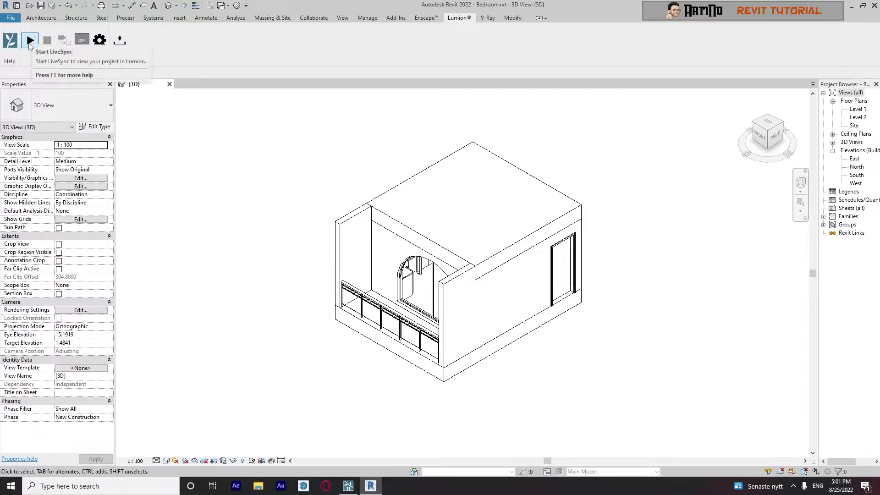
Start LiveSync for the bedroom's 3D view and switch to Lumion
left_click(29, 44)
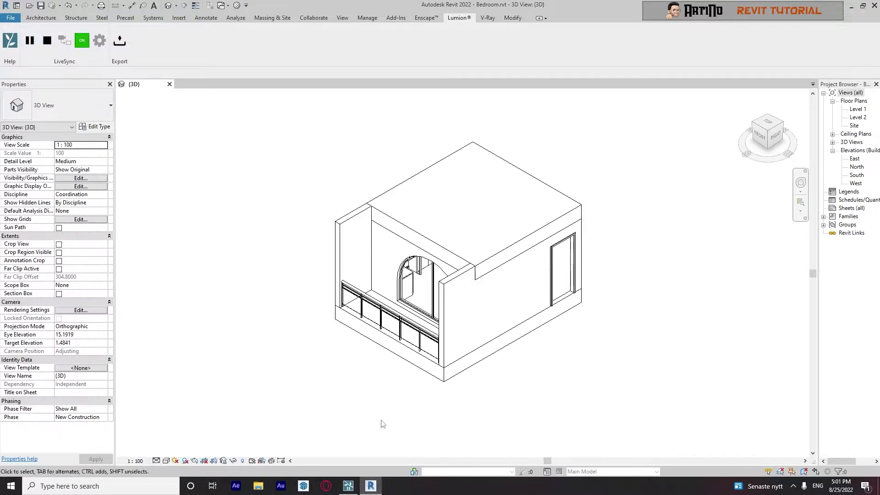
mouse_move(348, 489)
left_click(353, 459)
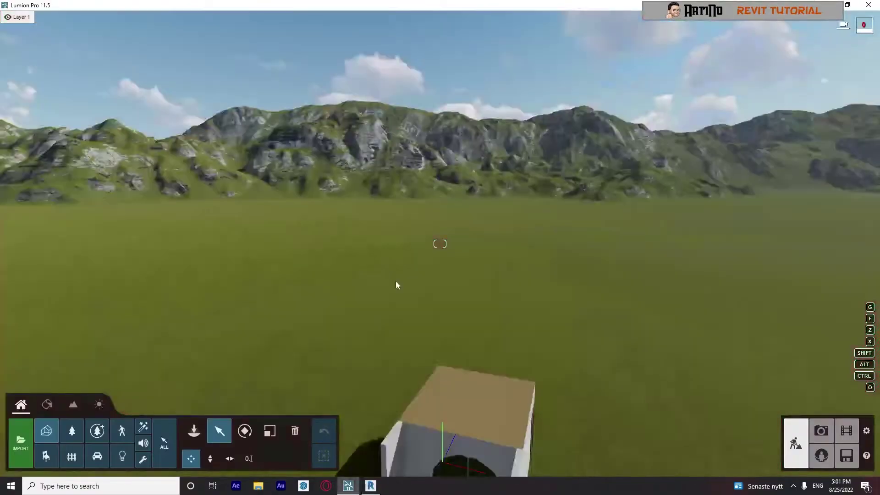
Examine the synced bedroom in Lumion, inside and out, checking the curved edges of the arched window and the oval shelf niche
right_click_drag(441, 244, 389, 438)
key("w")
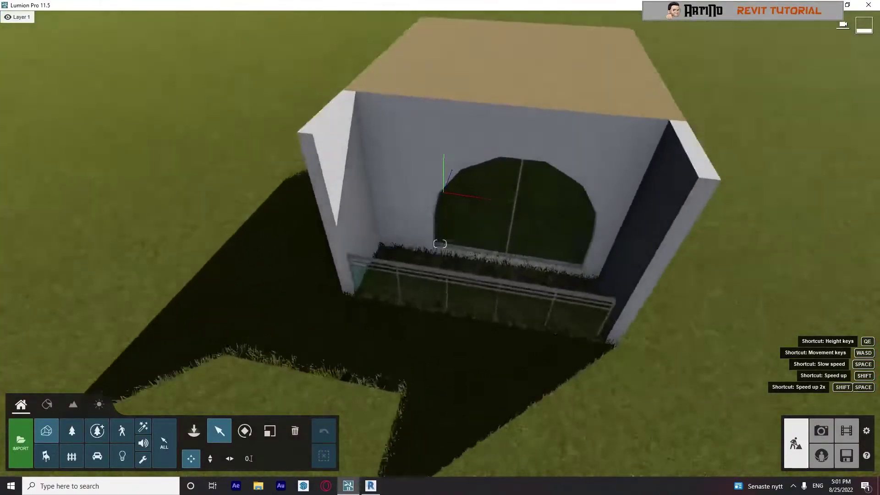
right_click_drag(440, 244, 403, 306)
key("w")
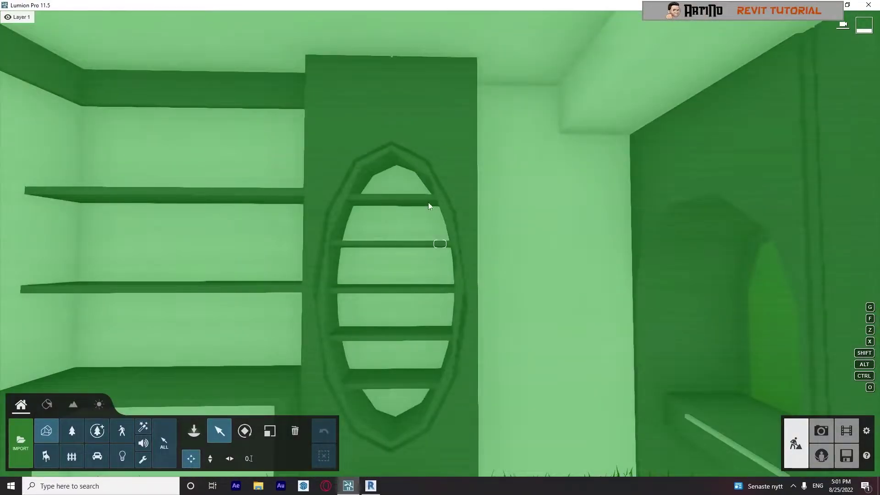
key("w")
right_click_drag(429, 205, 316, 194)
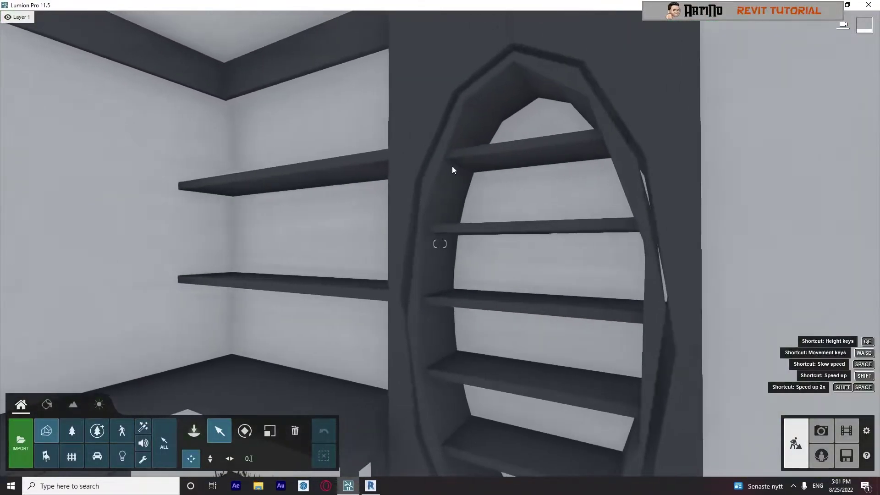
right_click_drag(452, 170, 445, 174)
right_click_drag(440, 244, 114, 238)
key("w")
key("s")
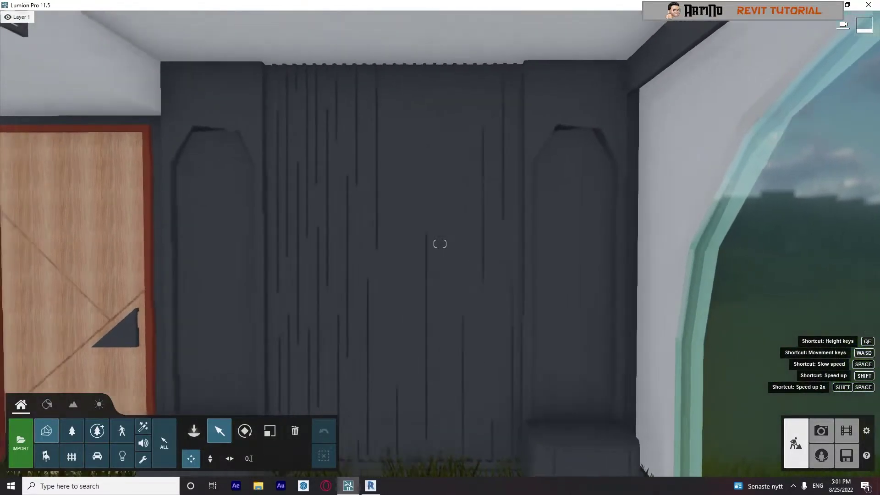
mouse_move(440, 244)
right_mouse_down()
mouse_move(156, 243)
mouse_move(440, 243)
right_mouse_up()
key("s")
key("w")
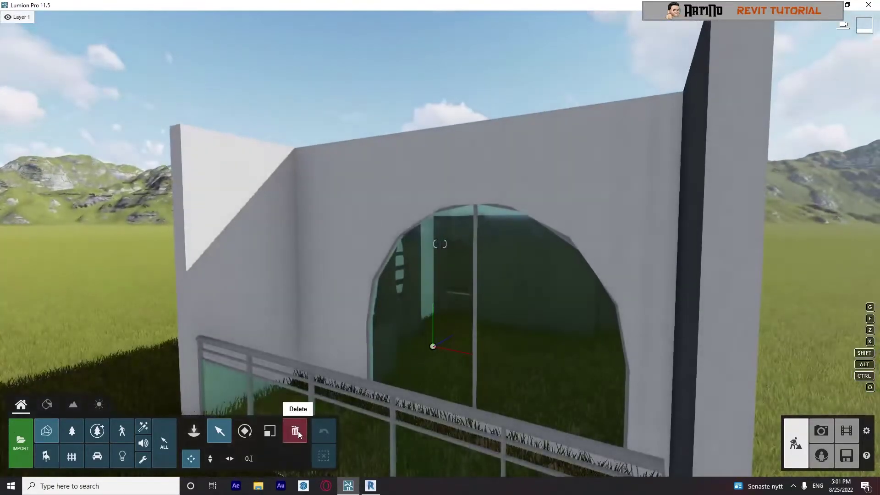
Delete the synced bedroom model from the Lumion scene, switch to Revit and stop LiveSync
left_click(295, 431)
left_click(430, 348)
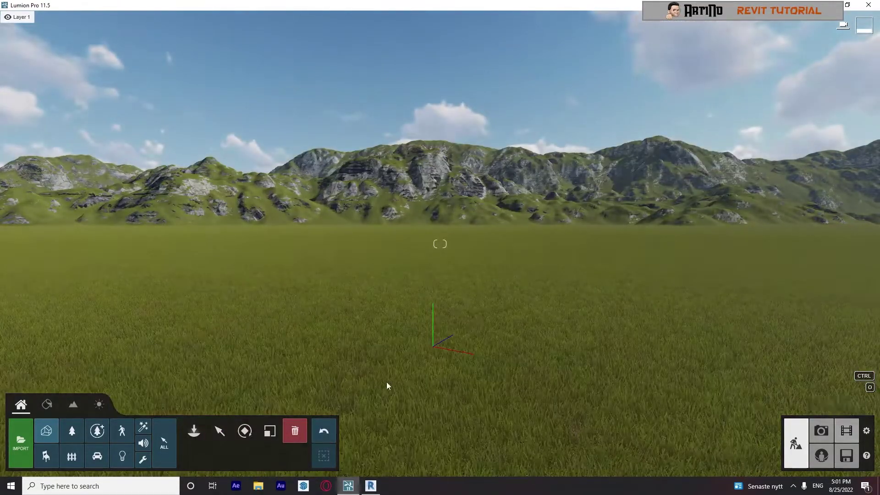
key("alt+Tab")
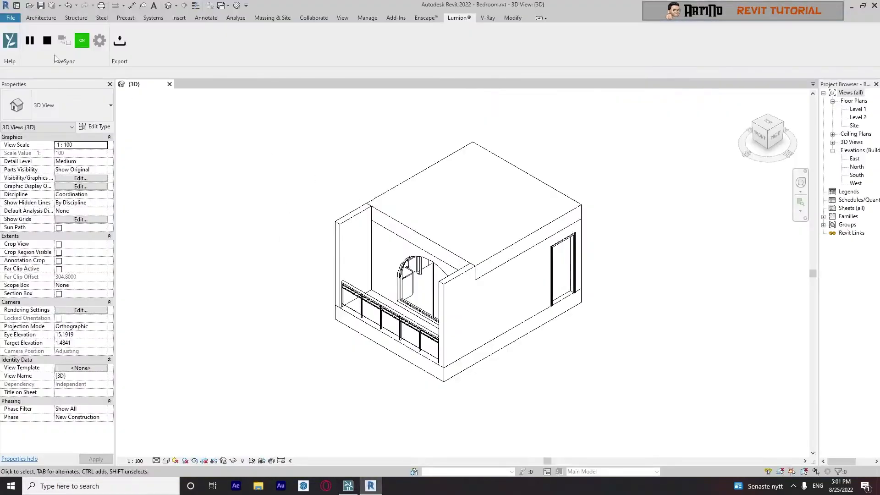
left_click(81, 41)
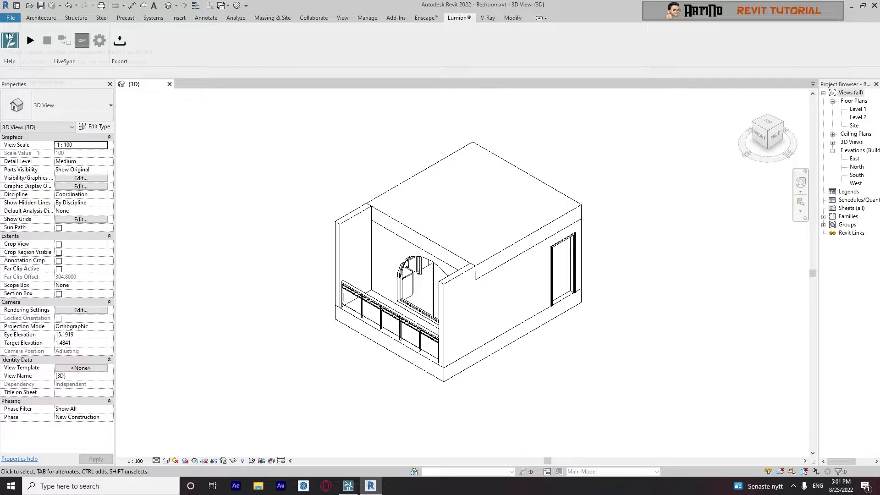
Set the LiveSync surface smoothing to high
left_click(10, 40)
left_click(193, 30)
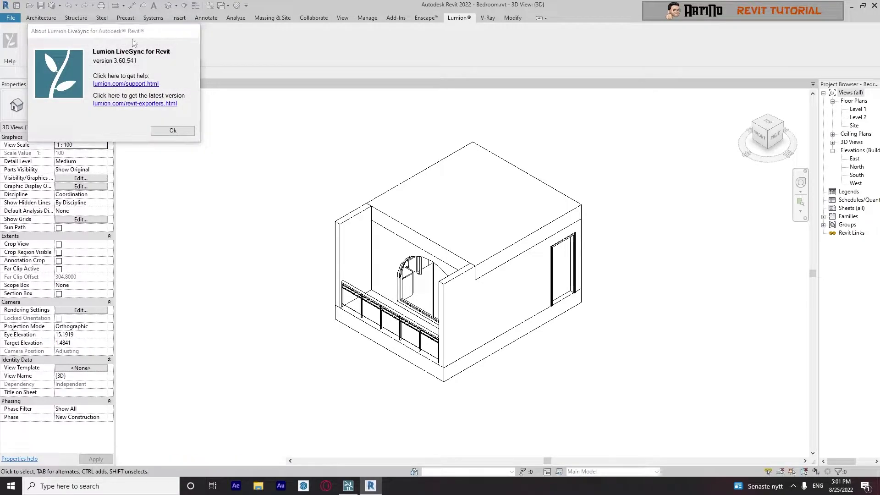
left_click(99, 40)
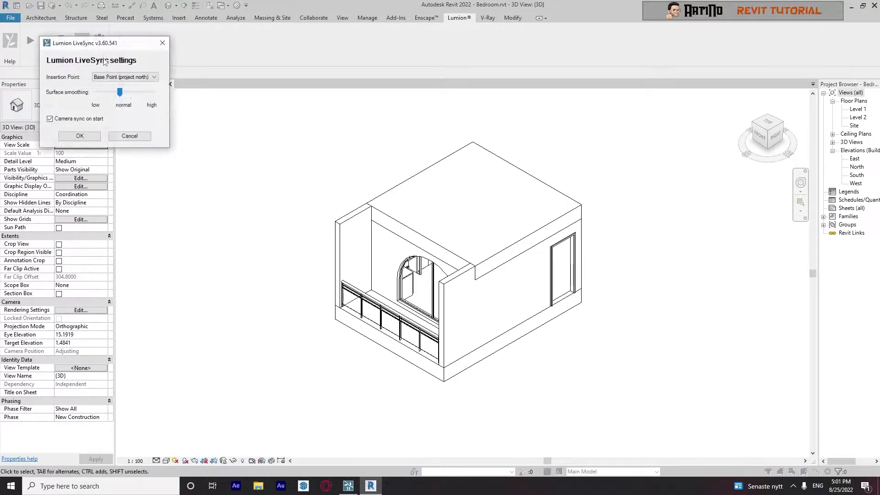
left_click_drag(112, 42, 332, 116)
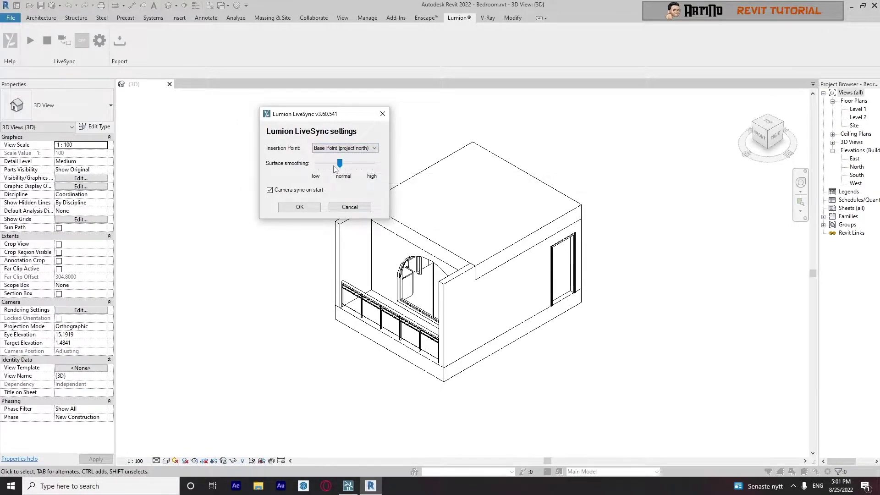
left_click_drag(382, 165, 373, 163)
left_click(299, 207)
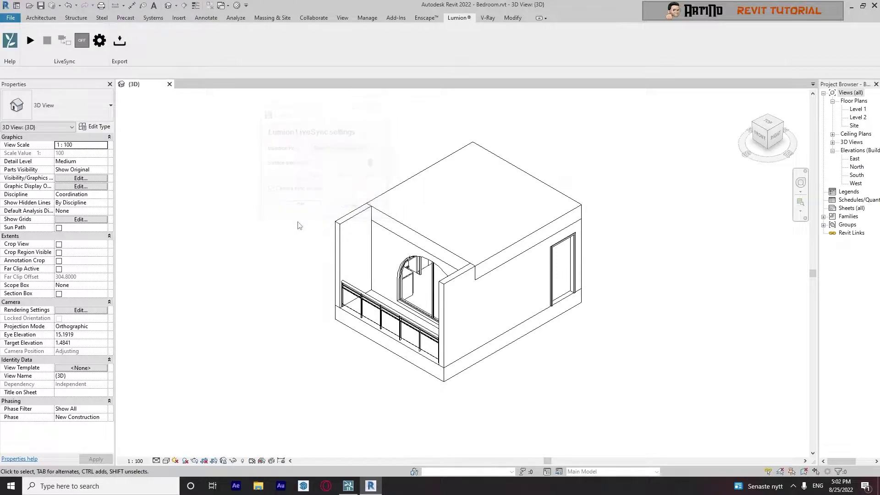
Start LiveSync with the new settings, switch to Lumion and inspect the synced bedroom's curved surfaces
left_click(29, 41)
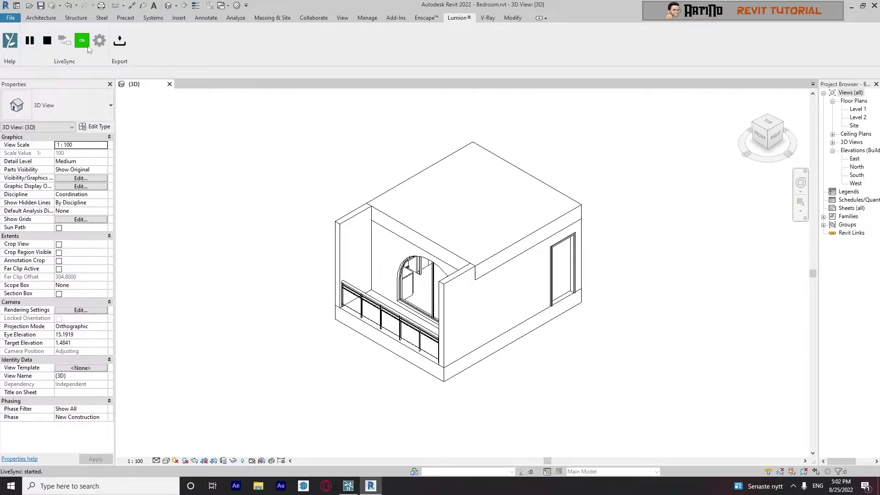
left_click(348, 486)
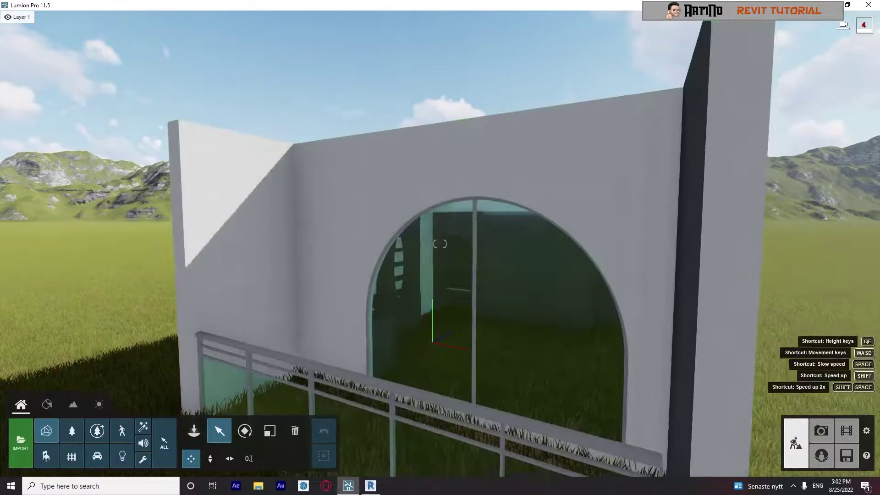
right_click_drag(440, 244, 440, 244)
key("w")
key("w")
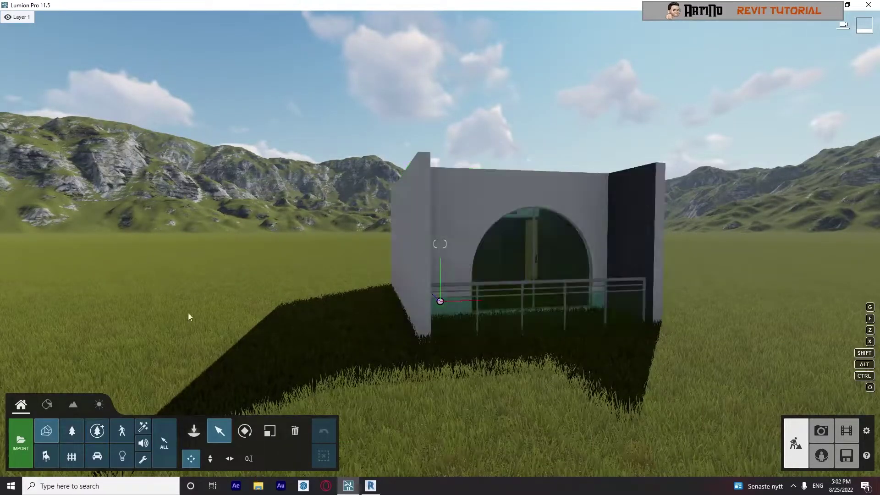
Raise the synced bedroom model vertically until its floor clears the grass, and check the interior
left_click(210, 459)
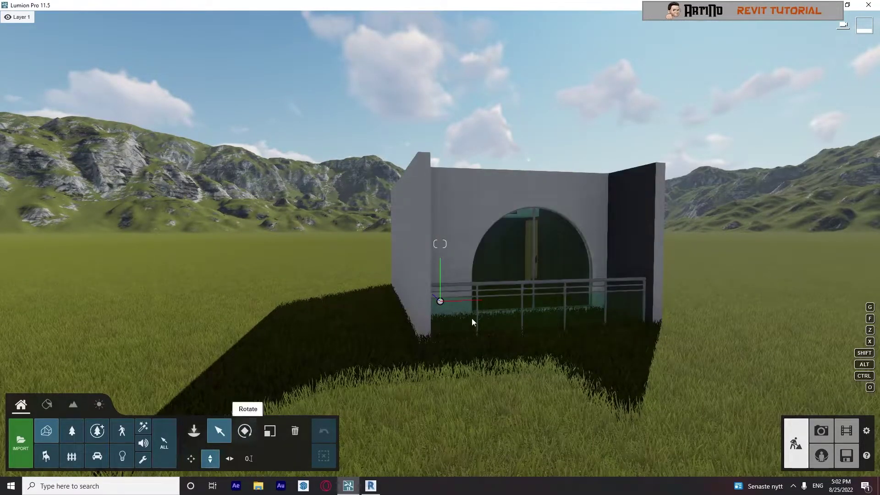
left_click_drag(442, 301, 452, 204)
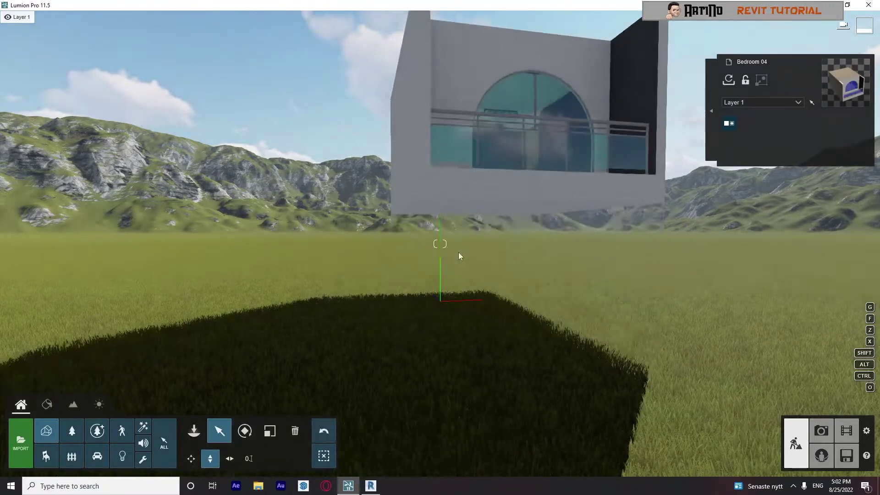
right_click_drag(459, 254, 504, 183)
key("w")
right_click_drag(440, 244, 440, 243)
key("s")
key("w")
key("w")
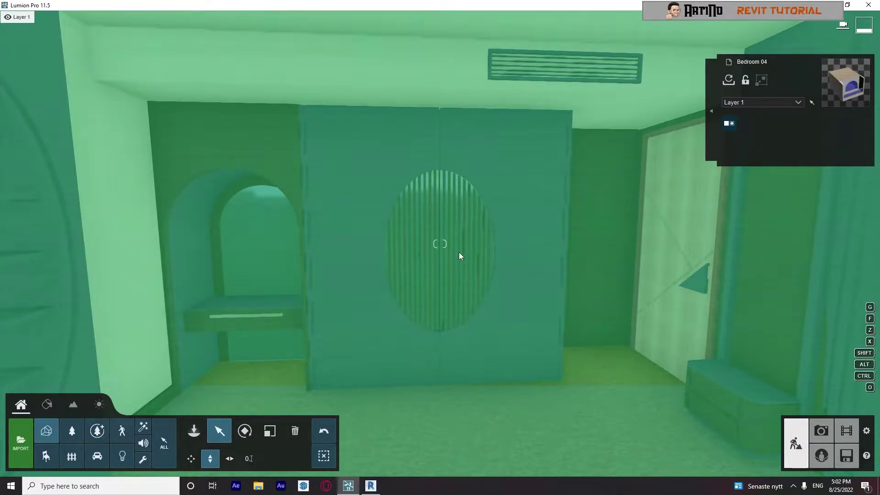
Switch to Revit and hide the Level 2 floor slab covering the bedroom in the 3D view
left_click(371, 486)
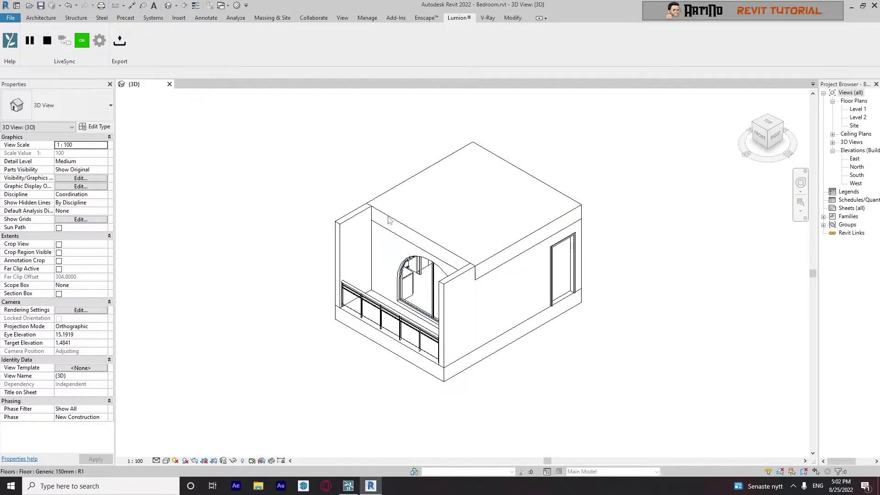
left_click(347, 146)
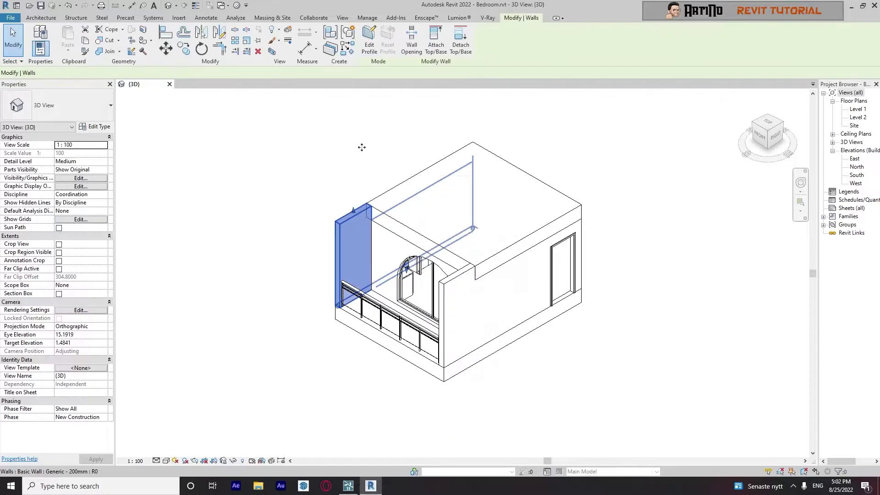
left_click(425, 153)
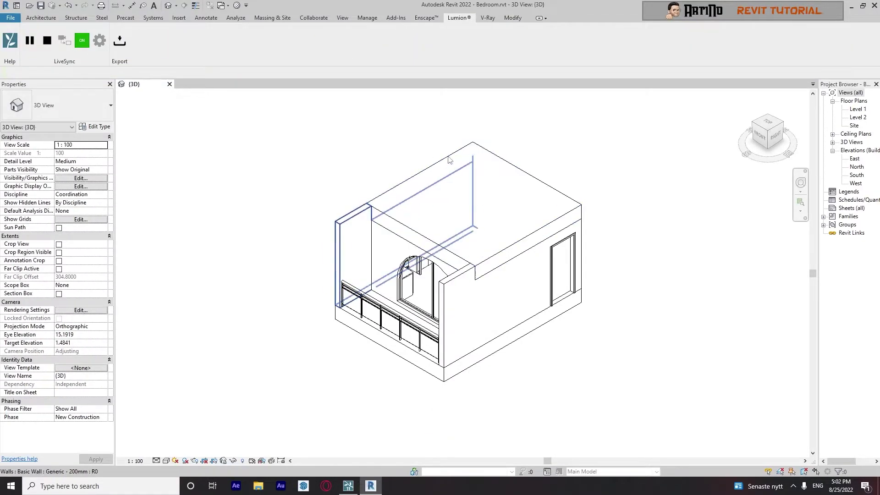
right_click(487, 150)
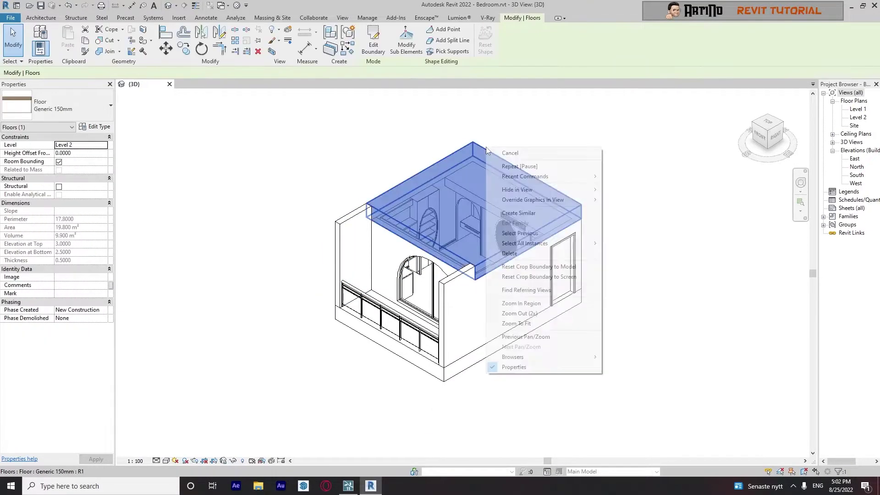
mouse_move(564, 187)
left_click(616, 192)
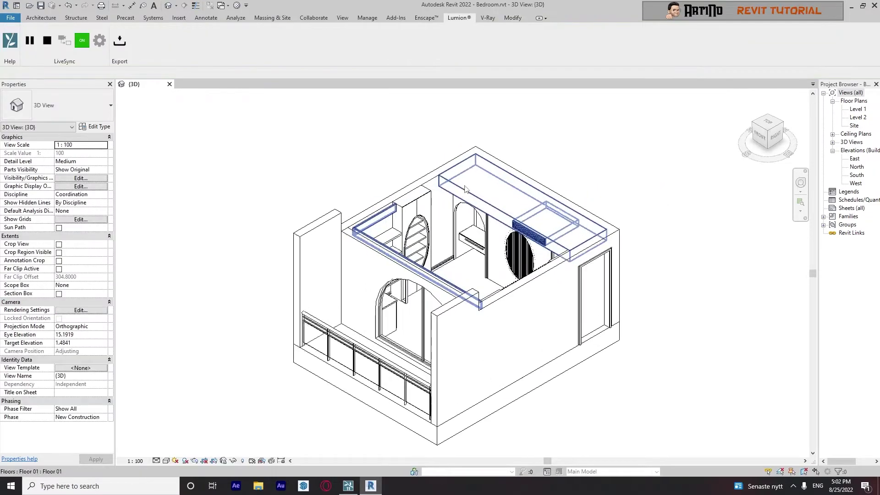
Open the Dec 01 furniture for in-place editing and select the two extrusions forming its arched and oval-cutout panels
scroll(500, 266, "up", 4)
left_click(499, 266)
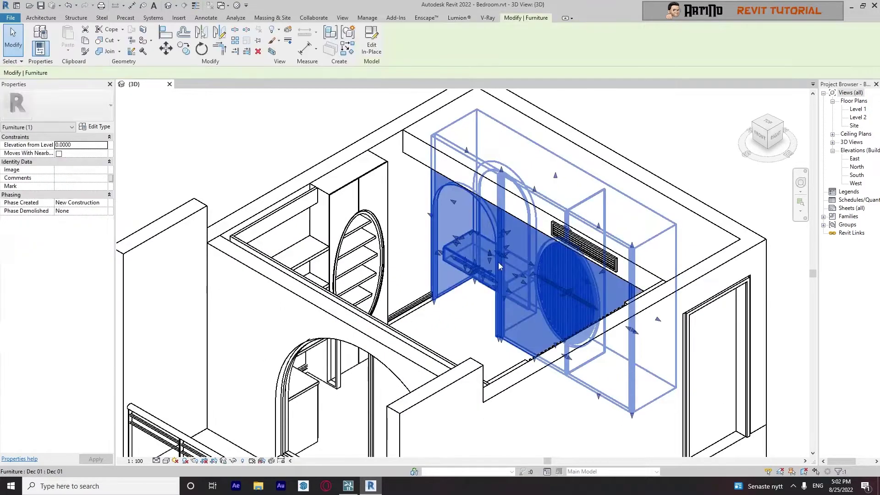
middle_click_drag(499, 266, 434, 269)
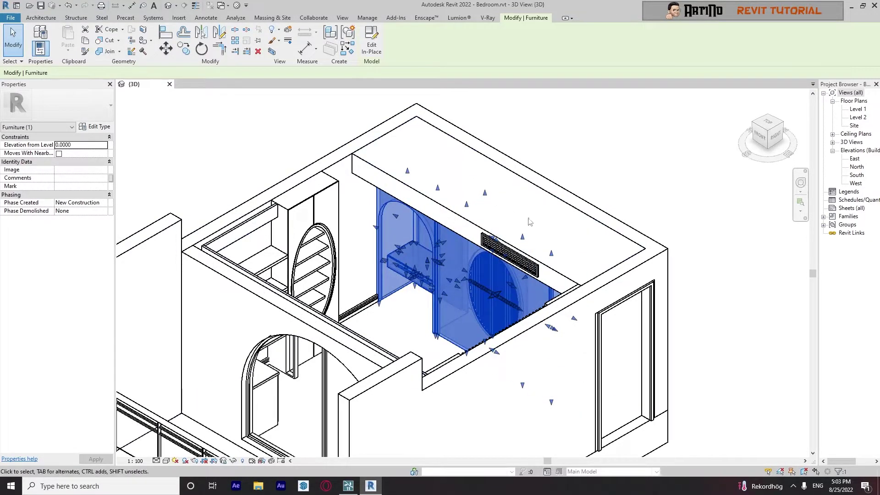
left_click(373, 46)
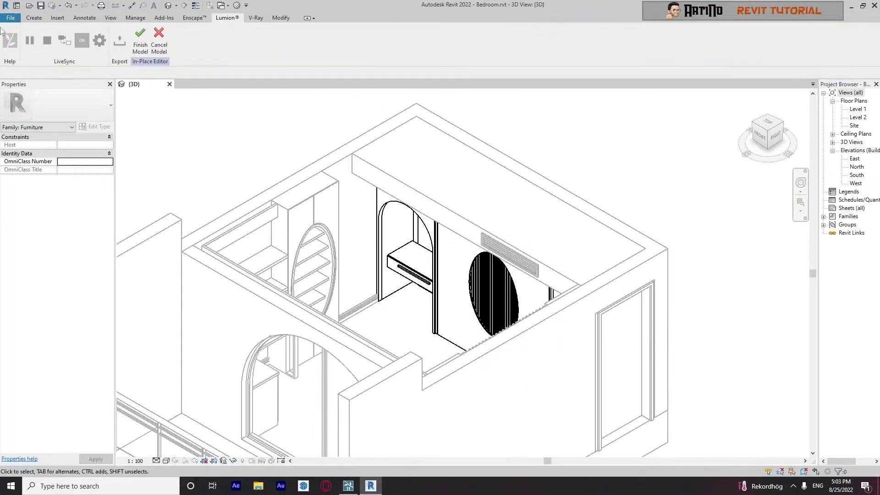
left_click(437, 260)
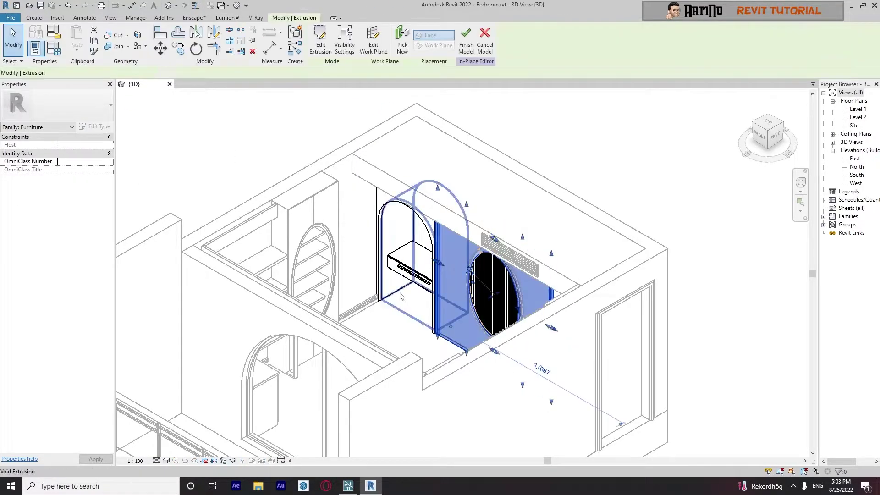
scroll(362, 313, "up", 5)
scroll(362, 313, "up", 2)
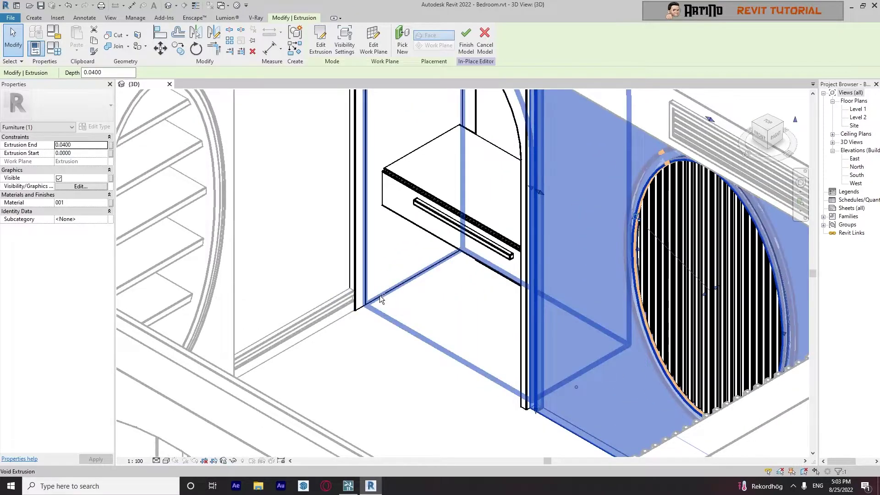
scroll(379, 294, "down", 2)
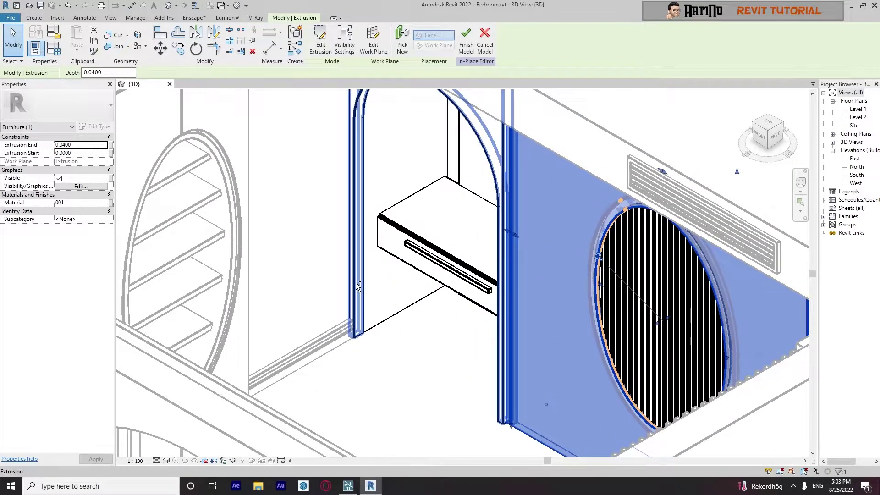
left_click(355, 282, "ctrl")
scroll(356, 282, "down", 3)
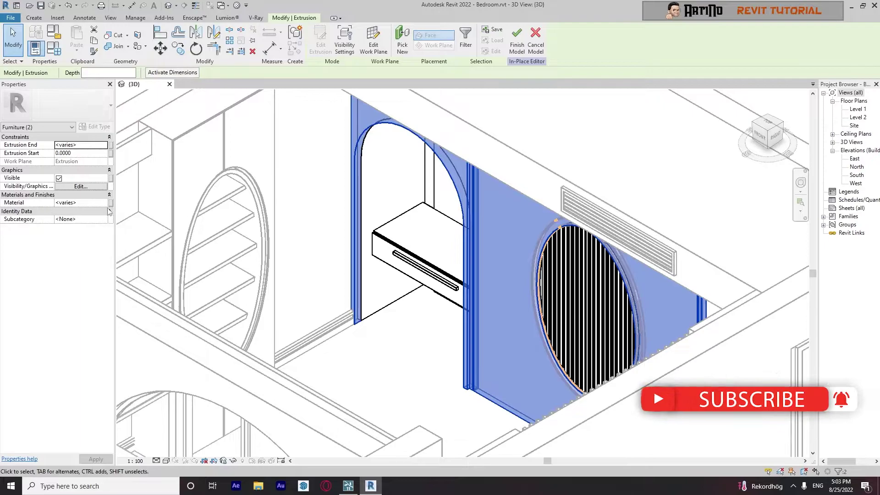
Create a new material named "New one" and assign it to both selected panel extrusions
left_click(106, 204)
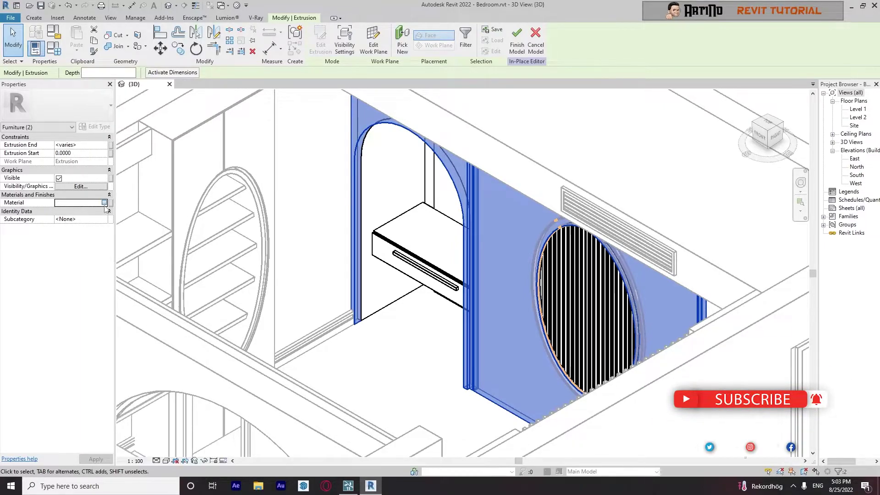
left_click(104, 203)
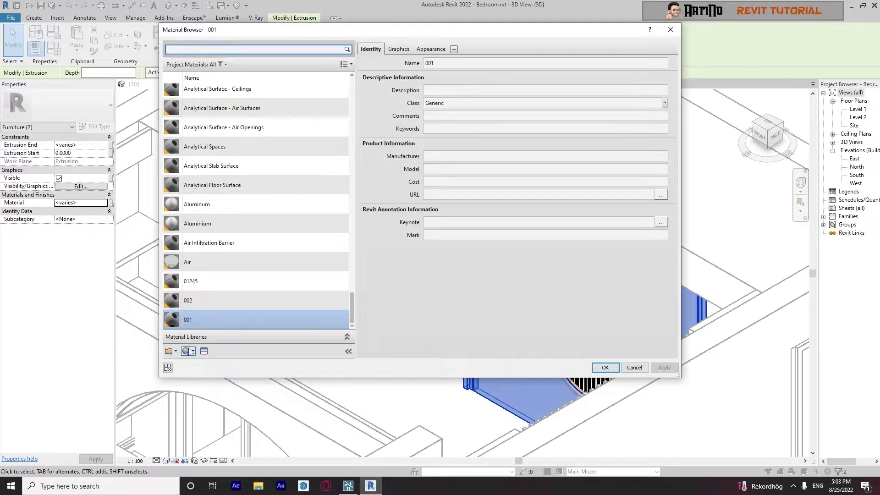
left_click(193, 351)
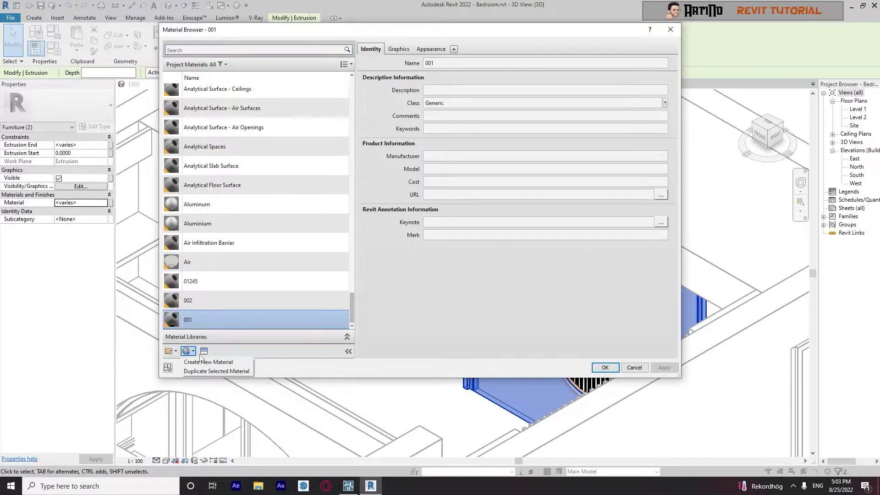
left_click(204, 362)
left_click(494, 66)
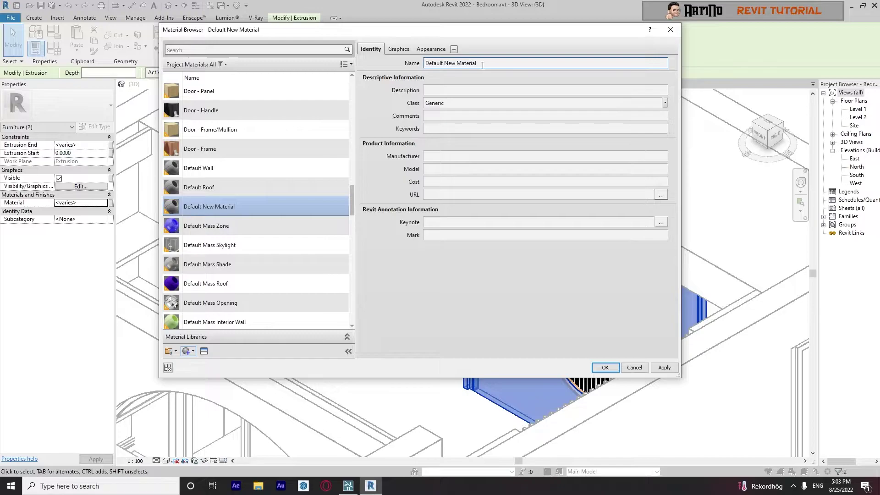
triple_click(495, 65)
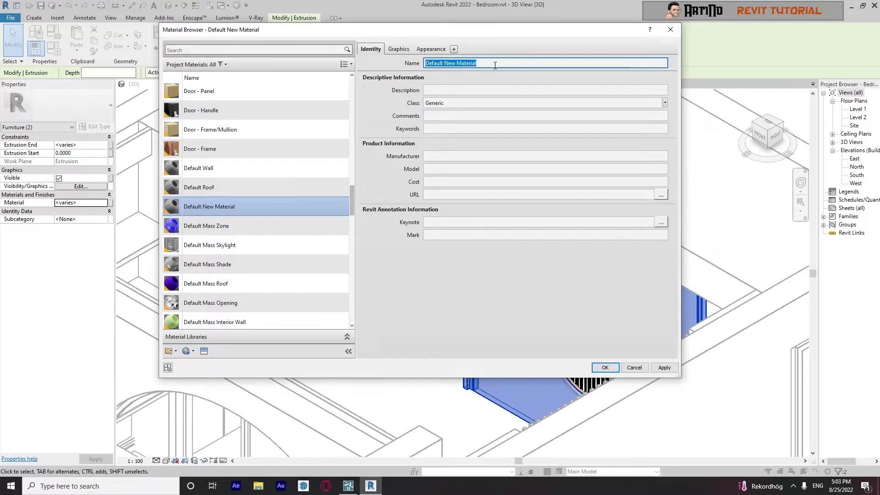
type("New o")
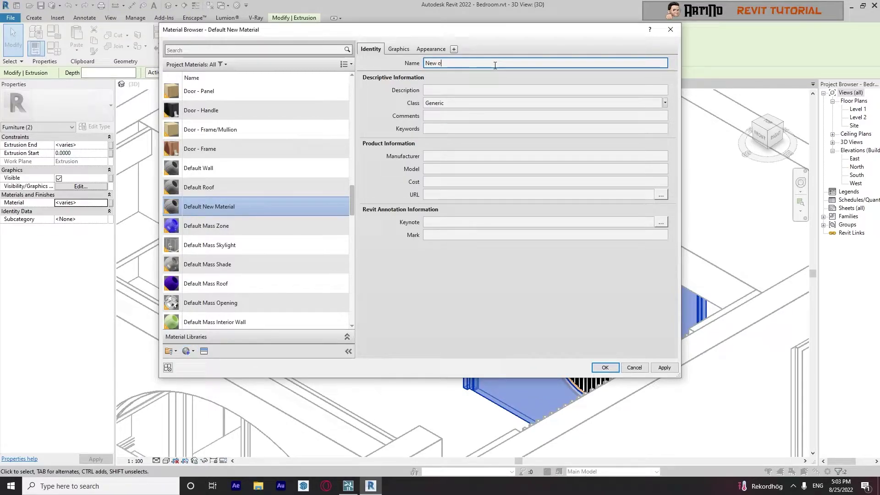
type("ne")
left_click(663, 368)
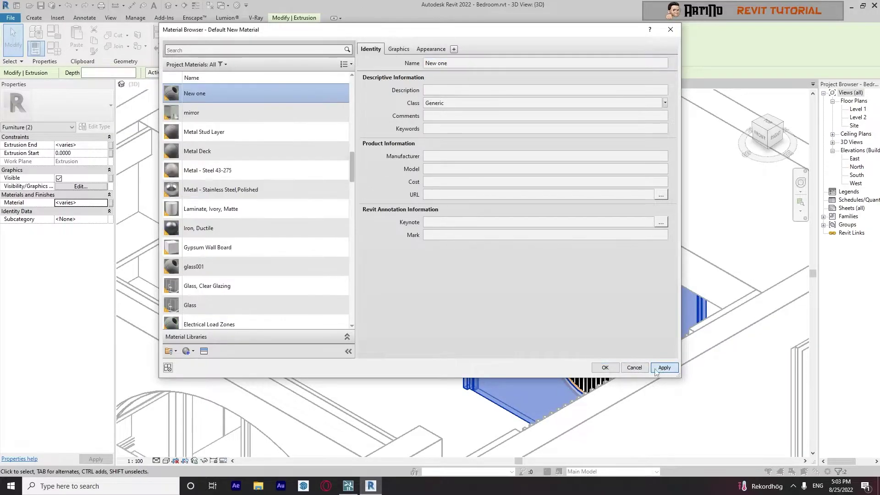
left_click(605, 367)
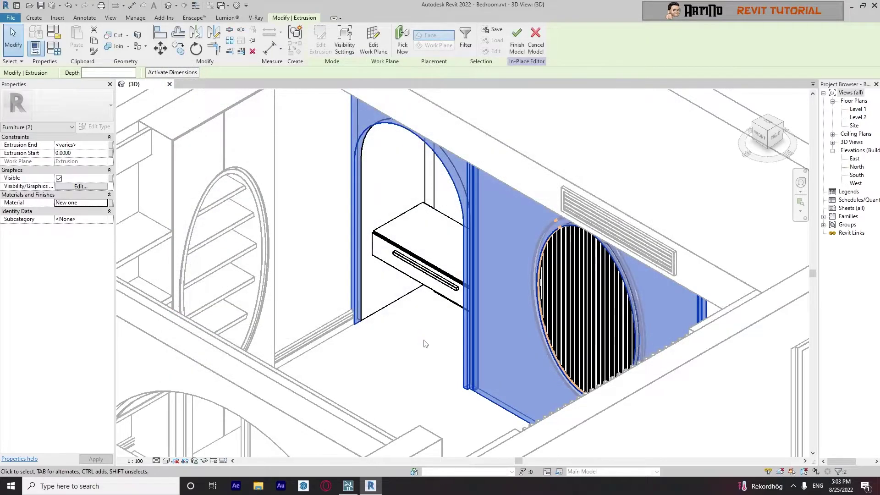
Deselect the panels, switch to Lumion to check the furniture wall in the synced bedroom, and return to Revit
scroll(353, 344, "up", 4)
middle_click_drag(334, 339, 354, 316, "shift")
left_click(330, 348)
scroll(339, 341, "up", 3)
scroll(329, 344, "down", 1)
mouse_move(348, 487)
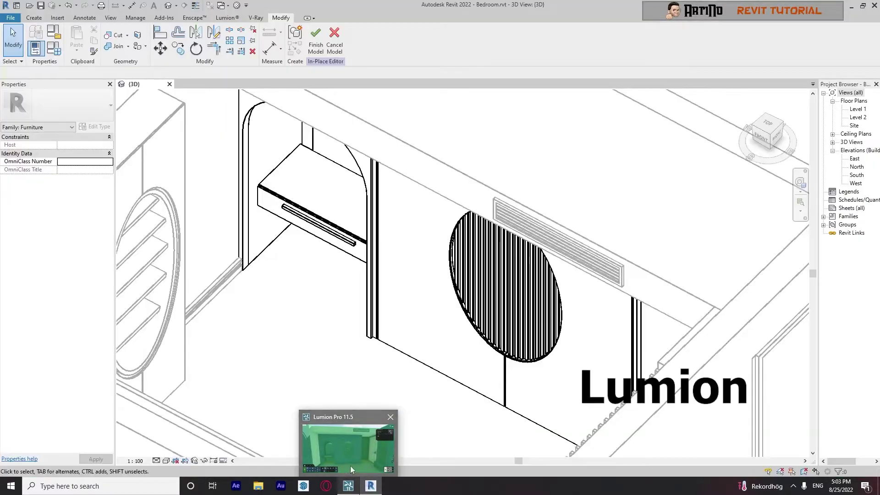
left_click(350, 466)
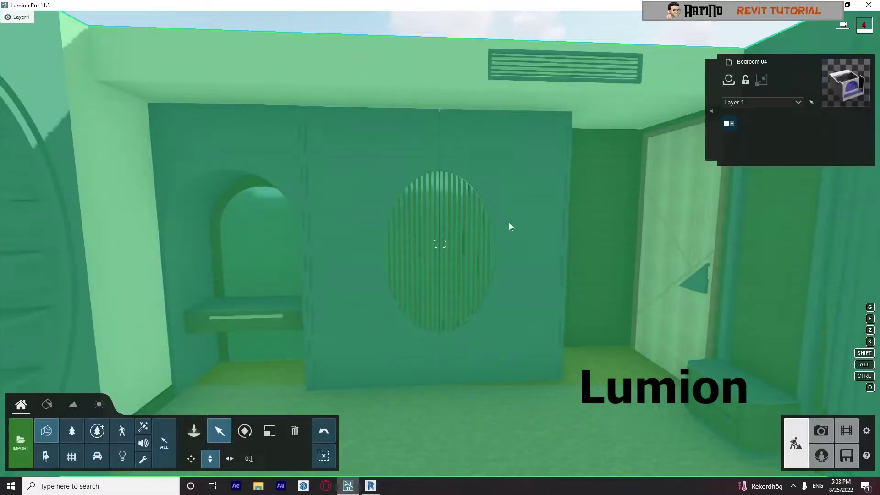
right_click_drag(600, 283, 476, 289)
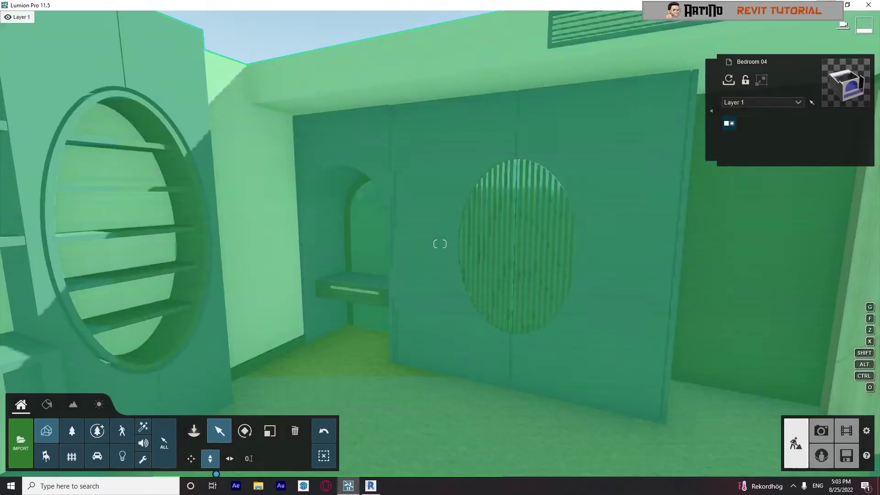
left_click(827, 4)
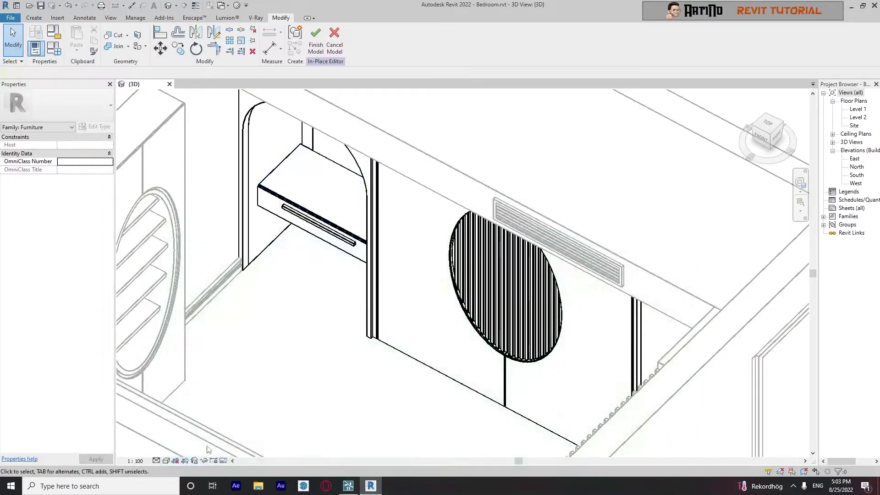
Finish the in-place furniture edit, open the Level 1 floor plan and return to the 3D view
scroll(353, 290, "down", 3)
middle_click_drag(338, 265, 363, 281)
left_click(860, 111)
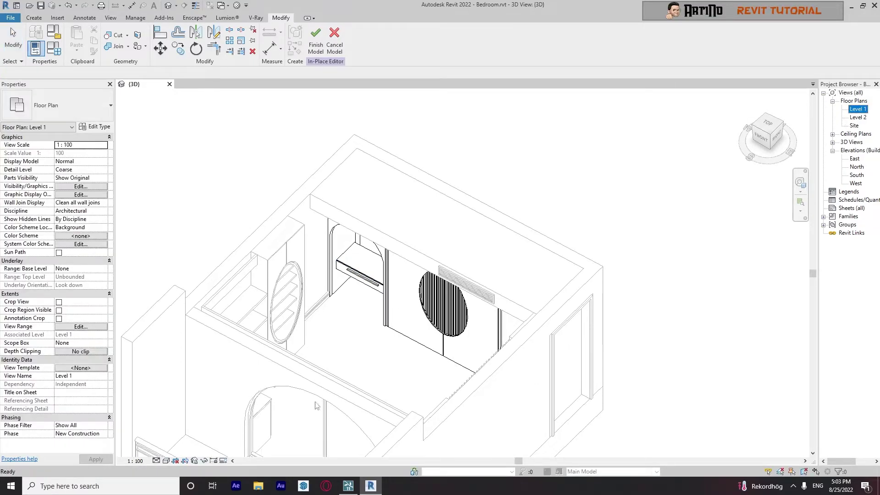
double_click(856, 110)
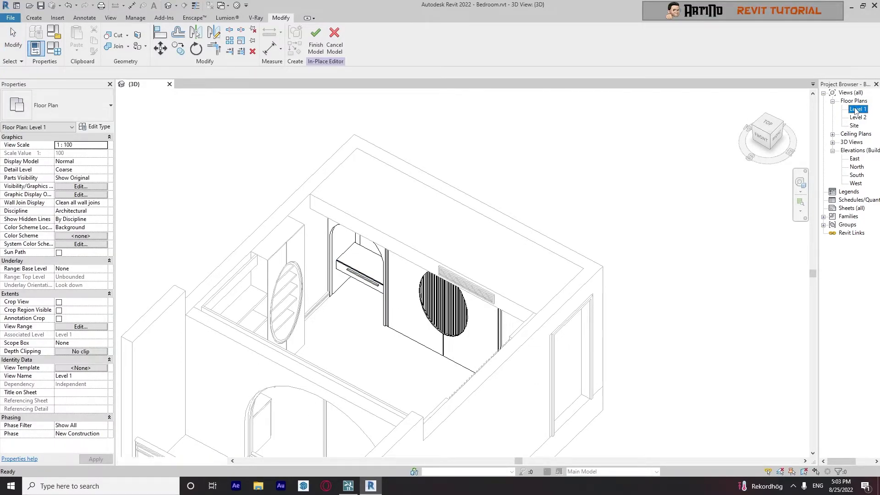
left_click(147, 84)
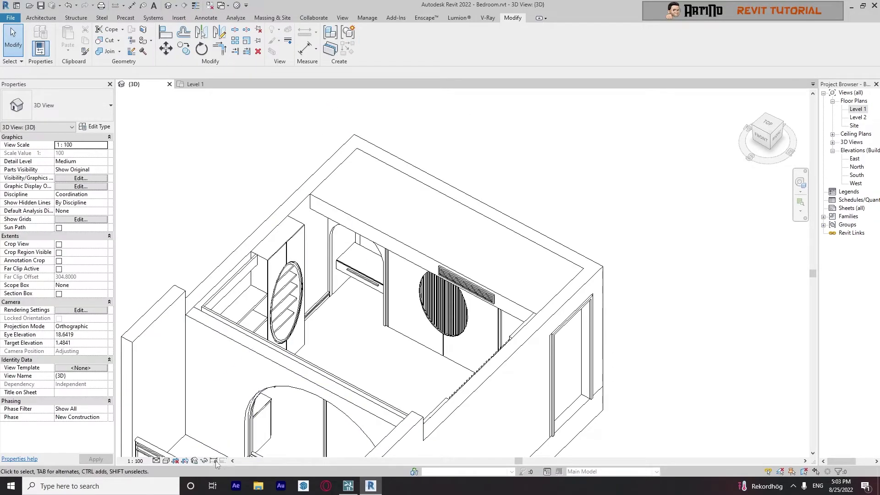
left_click(856, 110)
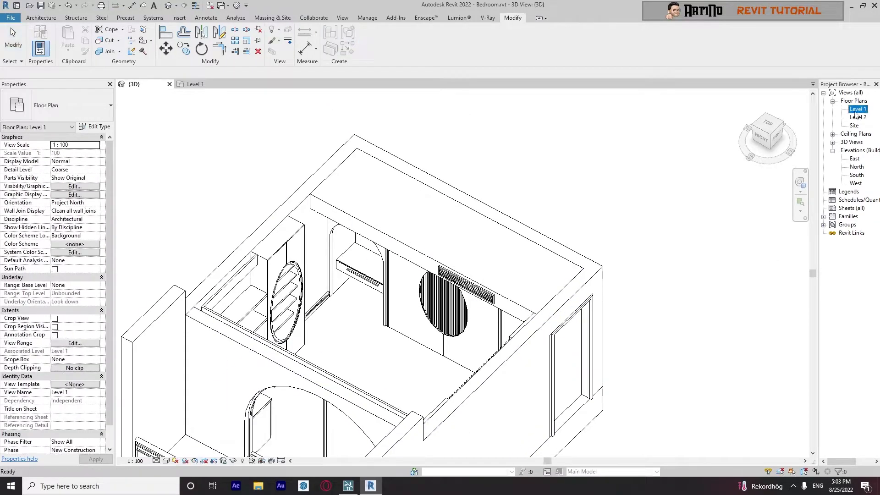
Reveal the hidden elements, unhide the Level 2 floor slab in the 3D view, and leave the reveal mode
left_click(241, 462)
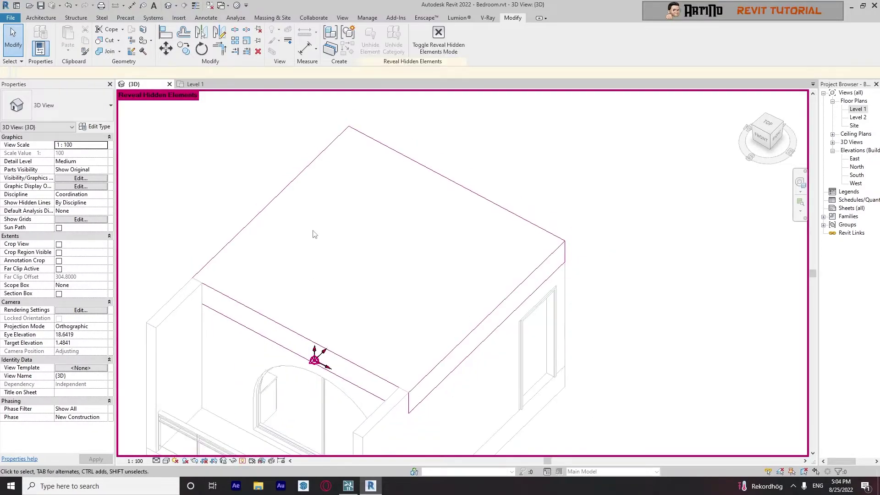
left_click(270, 204)
right_click(269, 204)
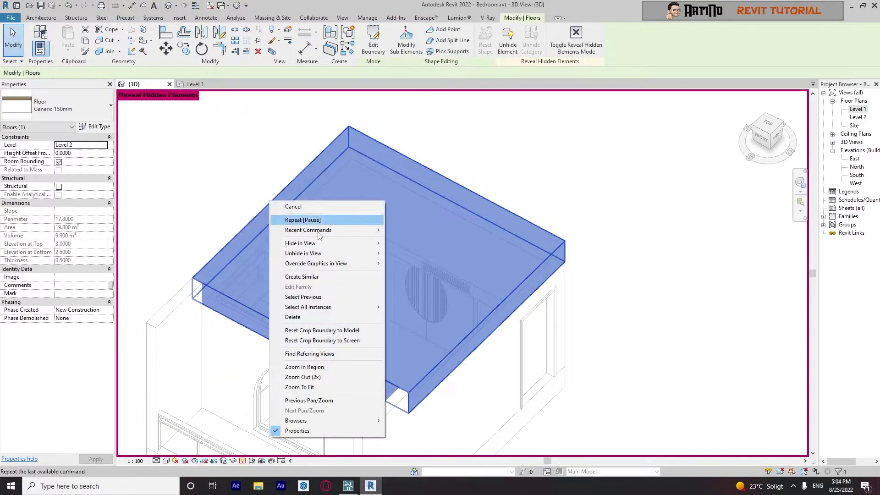
mouse_move(362, 253)
left_click(409, 253)
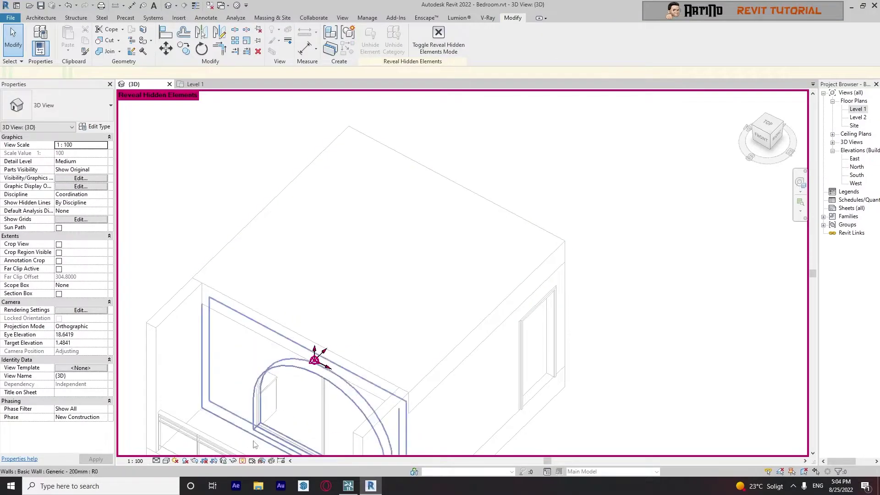
left_click(242, 461)
Switch to Lumion and examine the arched and oval-cutout furniture panels with the New one material in the Material Editor
left_click(348, 486)
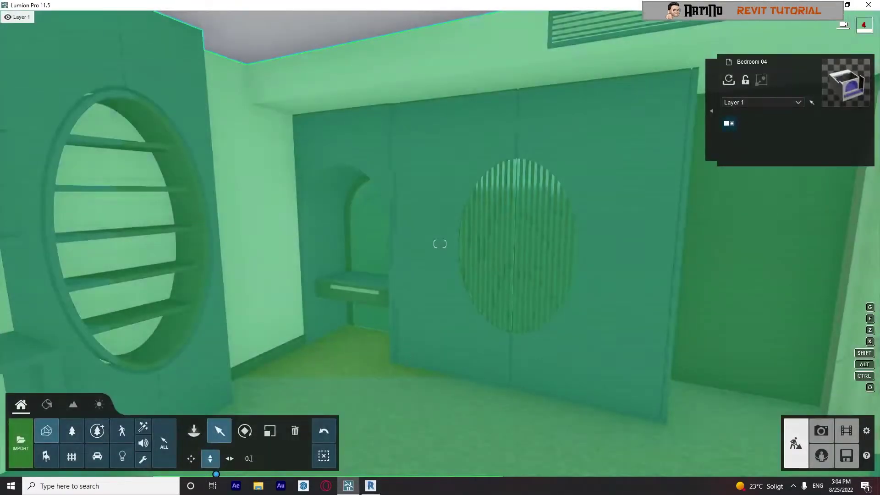
mouse_move(417, 333)
right_mouse_down()
mouse_move(382, 257)
mouse_move(382, 343)
mouse_move(411, 337)
right_mouse_up()
right_click_drag(332, 443, 326, 443)
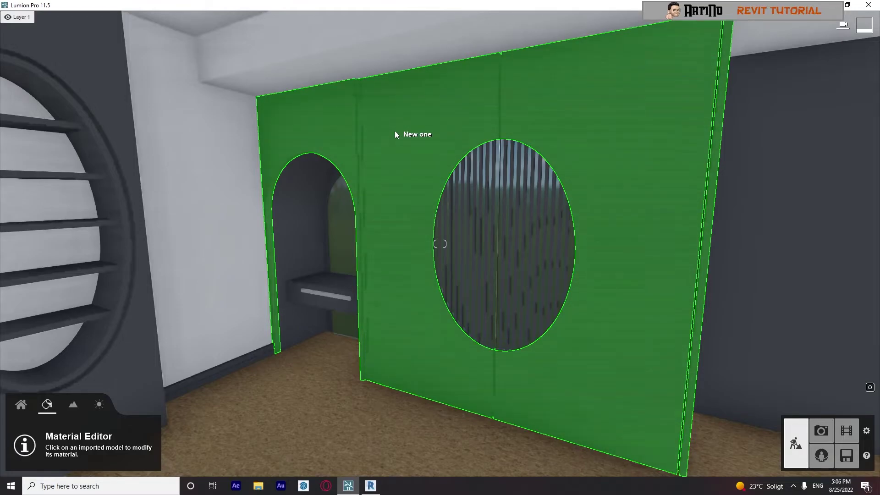
key("s")
key("s")
key("w")
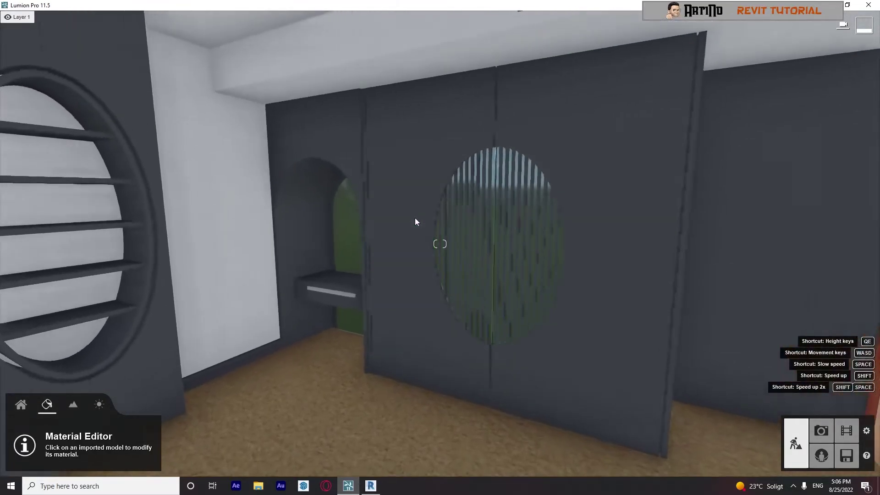